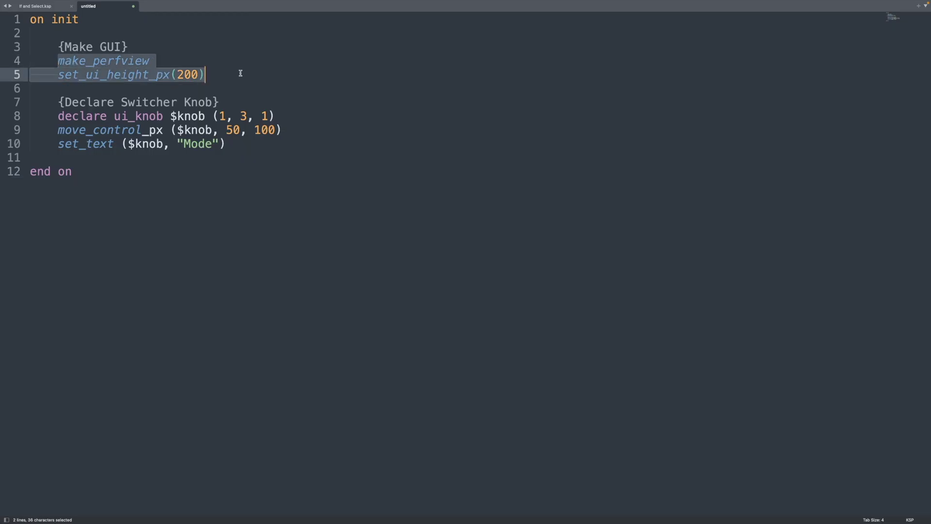
Select the Declare Switcher Knob comment line to review it
{"action": "left_click_drag", "start_coordinate": [58, 102], "coordinate": [219, 102]}
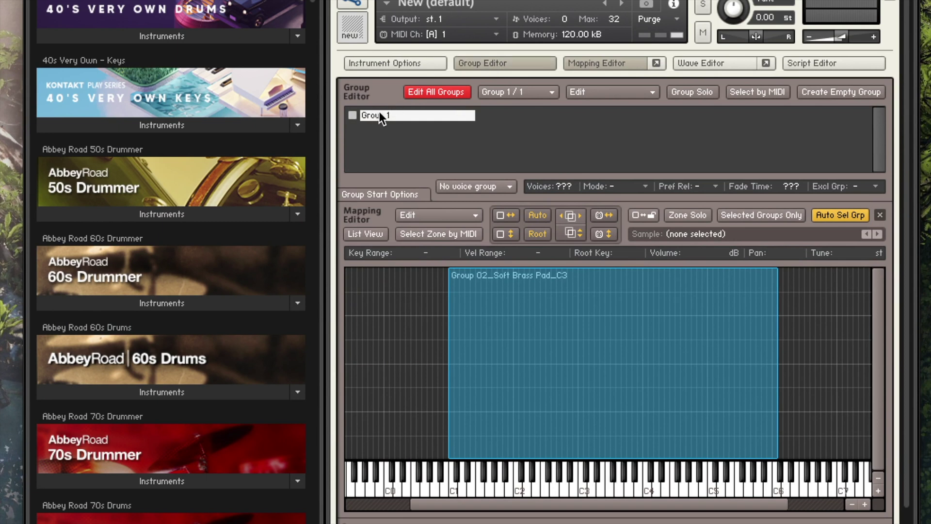
Select the Soft Brass Pad sample zone in Kontakt's mapping editor
{"action": "left_click", "coordinate": [605, 289]}
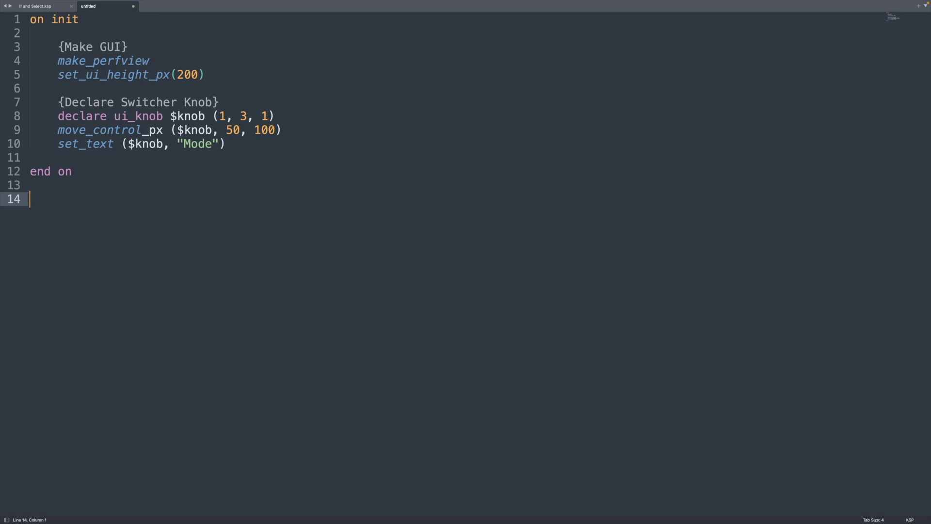
{"action": "type", "text": "on ui_"}
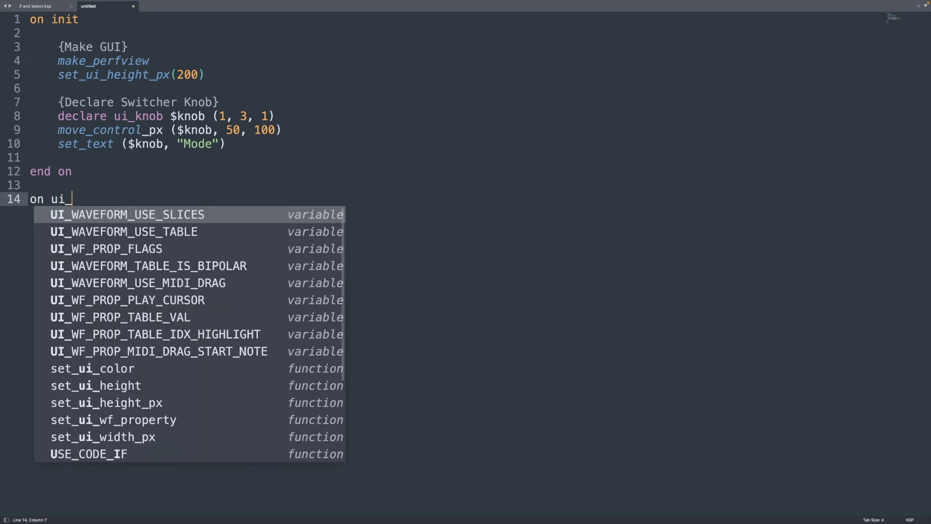
{"action": "type", "text": "control ($"}
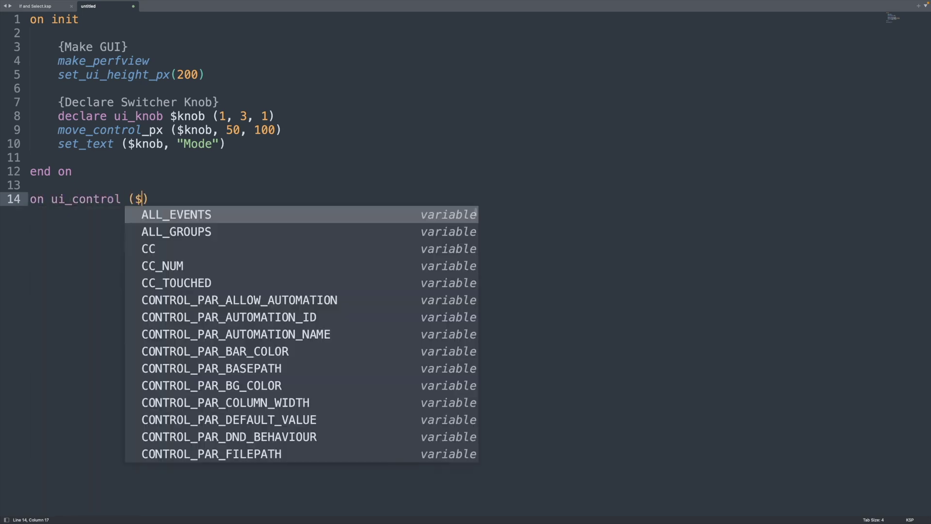
{"action": "type", "text": "knob"}
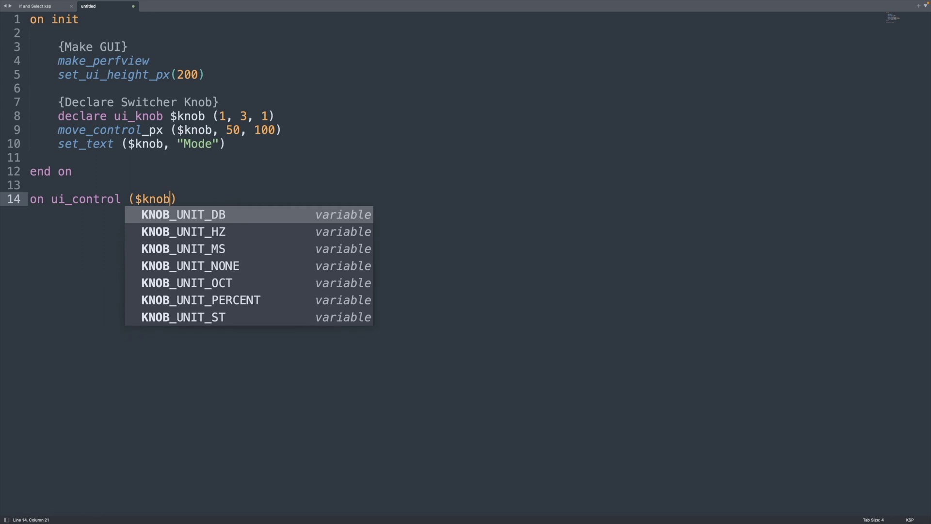
{"action": "type", "text": ")"}
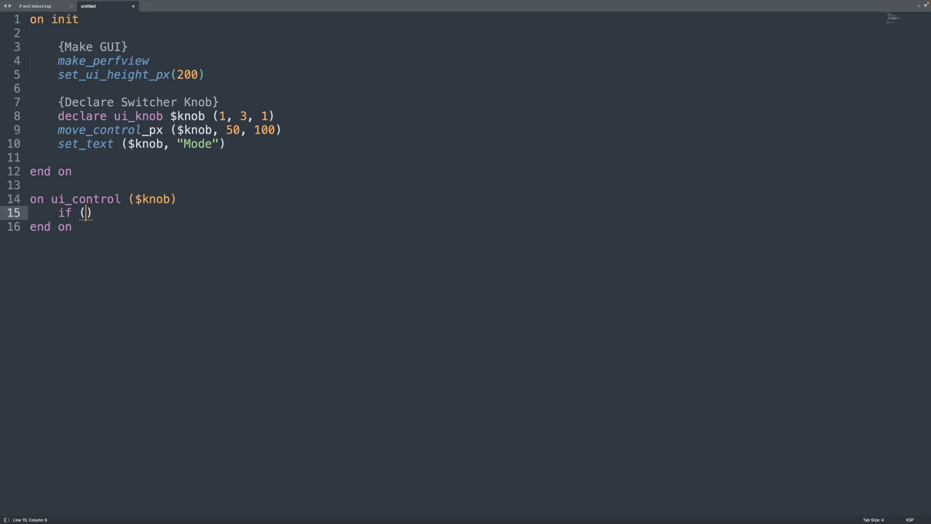
{"action": "type", "text": "$knob = 1"}
Complete if ($knob = 1) … end if with set_engine_par ($ENGINE_PAR_EFFECT_BYPASS, 0, -1, 0, 1)
{"action": "key", "text": "Right"}
{"action": "key", "text": "Return"}
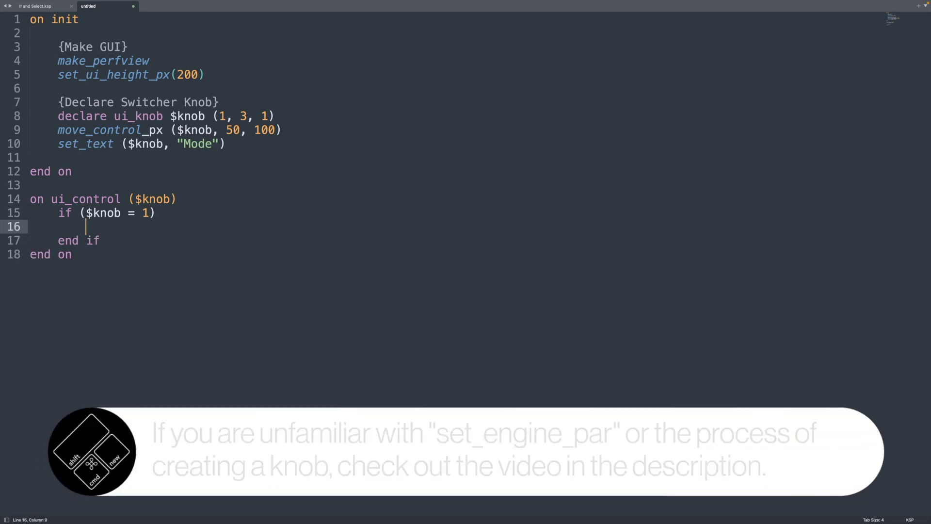
{"action": "type", "text": "set_engine_par ($ENGINE_PAR_EFFECT"}
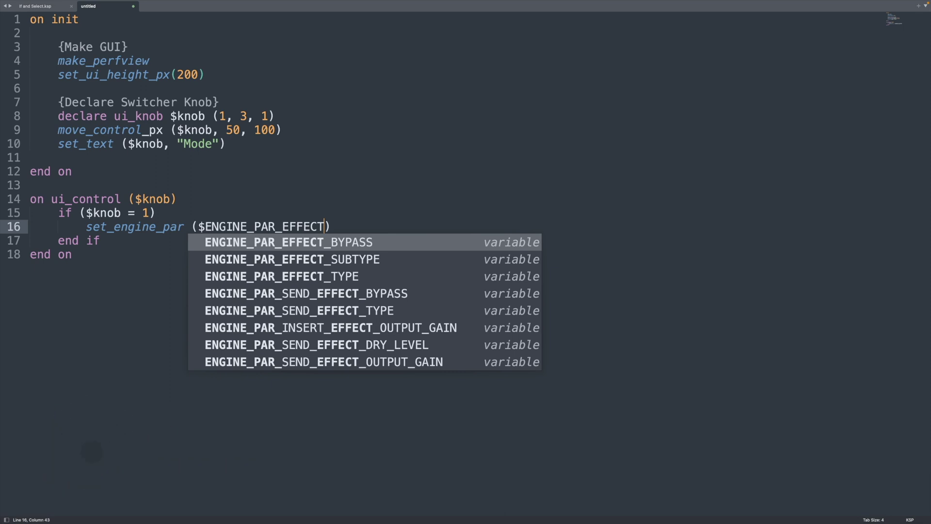
{"action": "key", "text": "Return"}
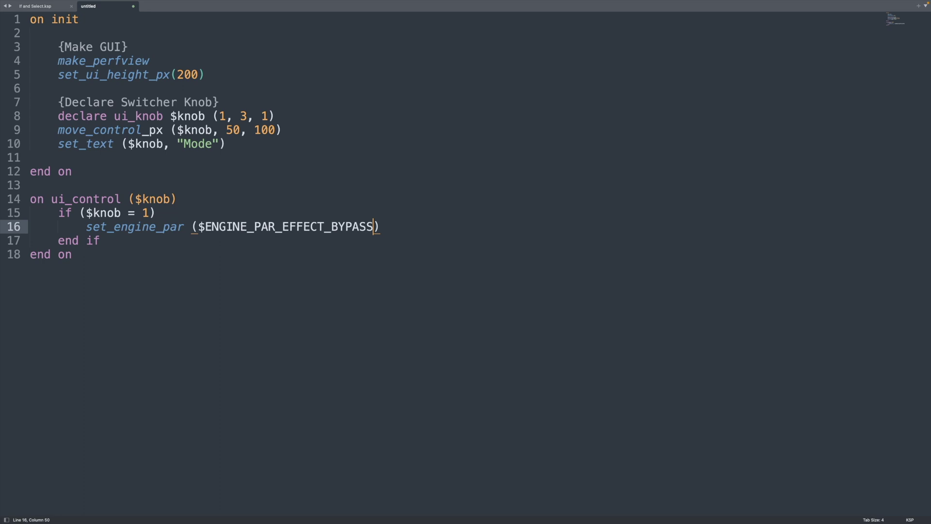
{"action": "type", "text": ","}
{"action": "type", "text": "0"}
{"action": "type", "text": ", "}
{"action": "type", "text": "-1, 0, 1"}
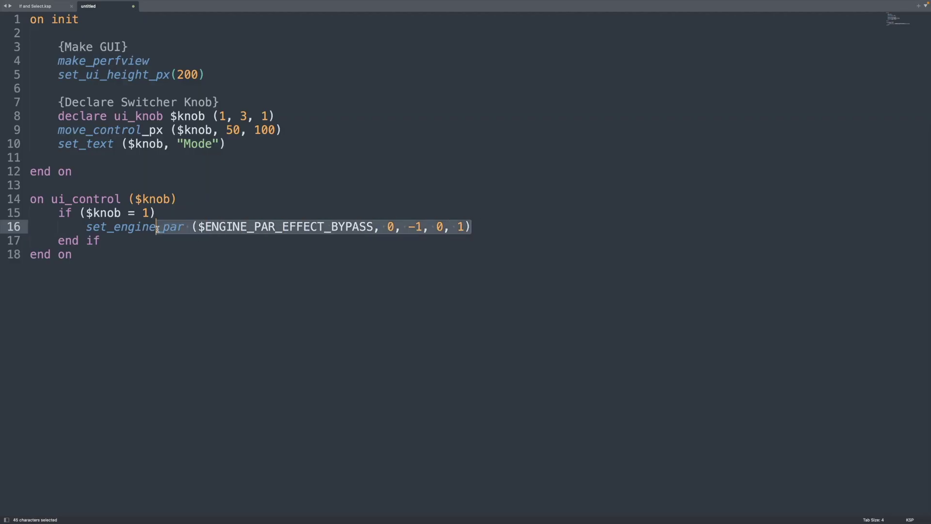
Duplicate the set_engine_par bypass line twice as lines 17 and 18
{"action": "key", "text": "ctrl+c"}
{"action": "left_click", "coordinate": [499, 226]}
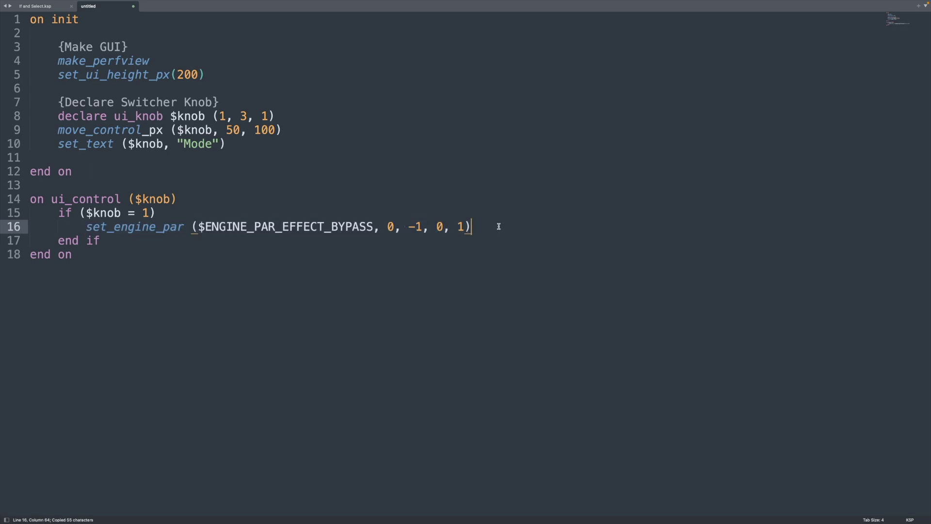
{"action": "key", "text": "Return"}
{"action": "key", "text": "ctrl+v"}
{"action": "key", "text": "Return"}
{"action": "key", "text": "ctrl+v"}
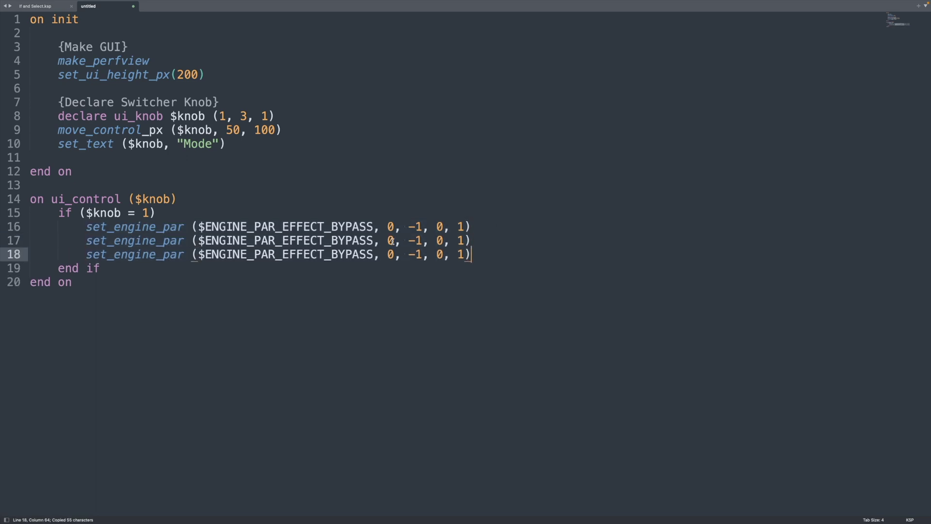
Change lines 17 and 18 to bypass slots 1 and 2, then copy the whole script
{"action": "double_click", "coordinate": [390, 240]}
{"action": "type", "text": "1"}
{"action": "double_click", "coordinate": [391, 254]}
{"action": "type", "text": "1"}
{"action": "double_click", "coordinate": [440, 240]}
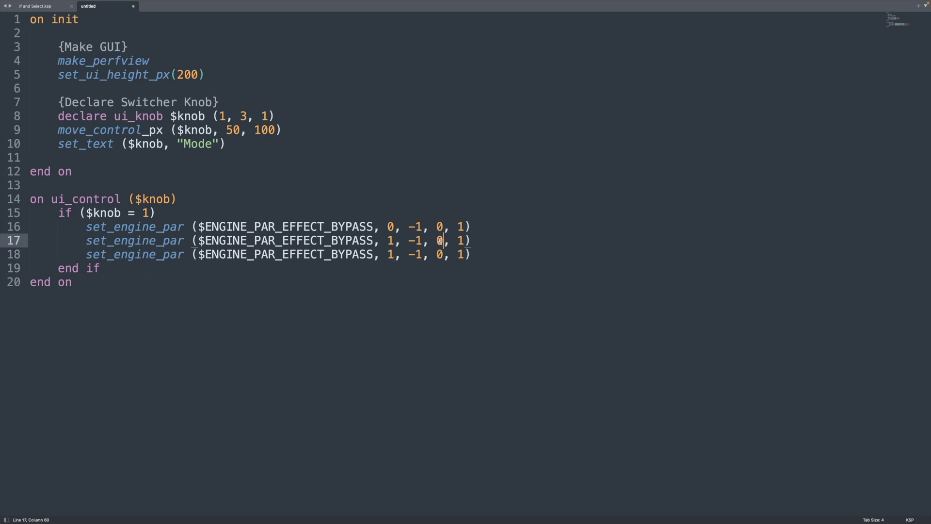
{"action": "type", "text": "1"}
{"action": "double_click", "coordinate": [440, 254]}
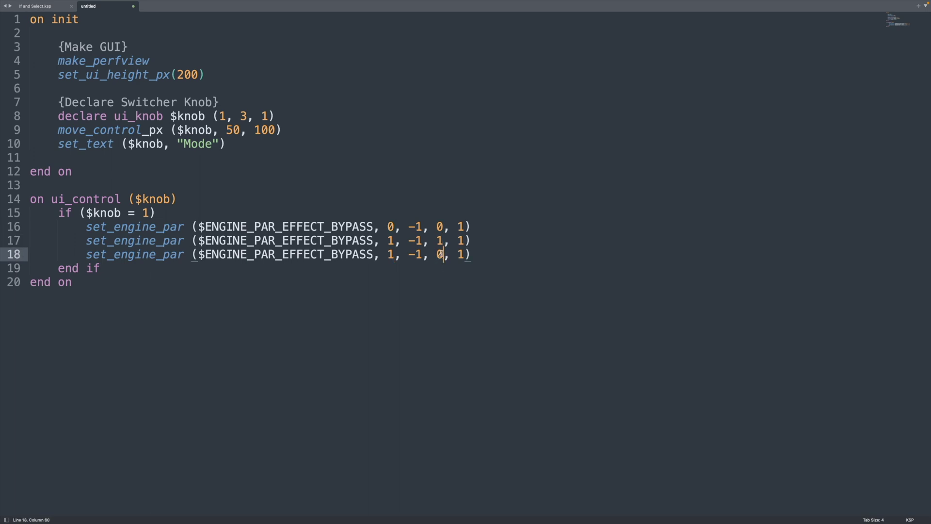
{"action": "type", "text": "2"}
{"action": "left_click", "coordinate": [498, 254]}
{"action": "key", "text": "ctrl+a"}
{"action": "key", "text": "ctrl+c"}
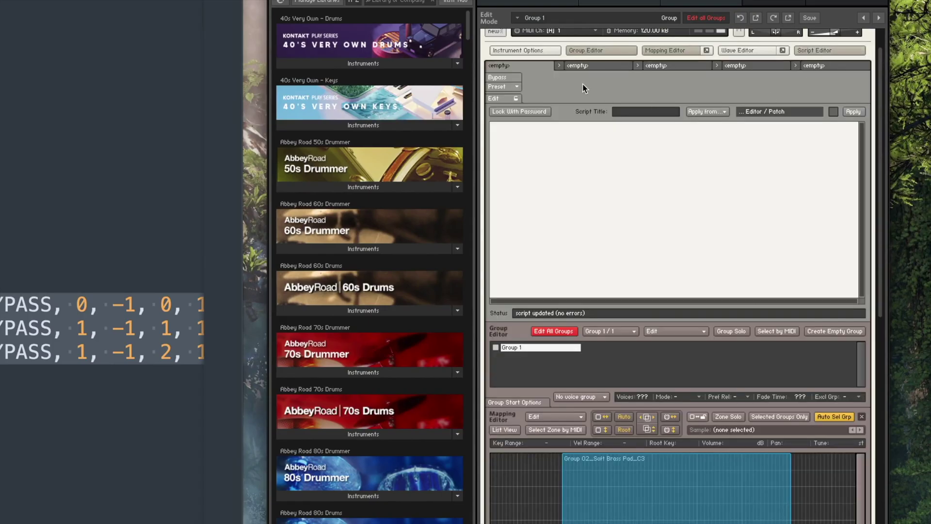
Paste the copied script into Kontakt's empty script editor and apply it
{"action": "left_click", "coordinate": [604, 166]}
{"action": "key", "text": "ctrl+v"}
{"action": "left_click", "coordinate": [853, 112]}
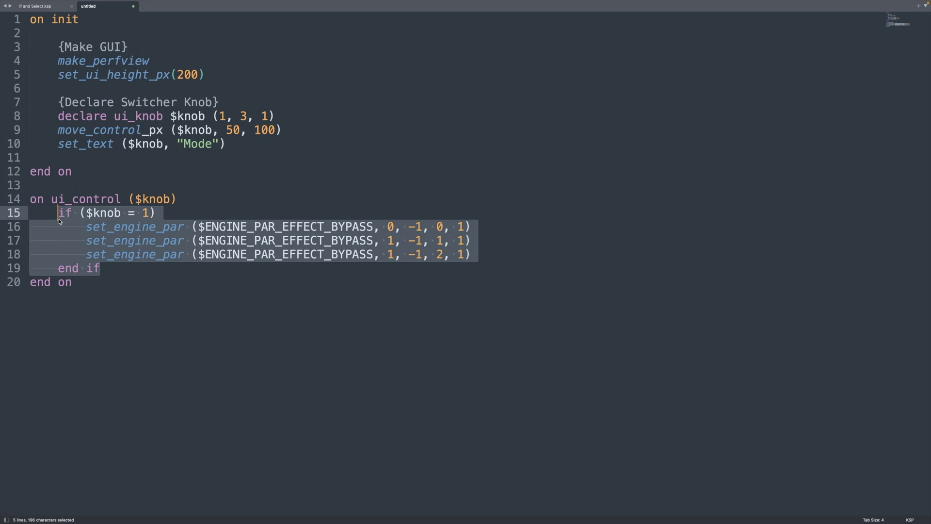
Paste two copies of the if ($knob = 1) block below the original
{"action": "key", "text": "super+c"}
{"action": "left_click", "coordinate": [121, 270]}
{"action": "key", "text": "Return"}
{"action": "key", "text": "super+v"}
{"action": "key", "text": "Return"}
{"action": "key", "text": "super+v"}
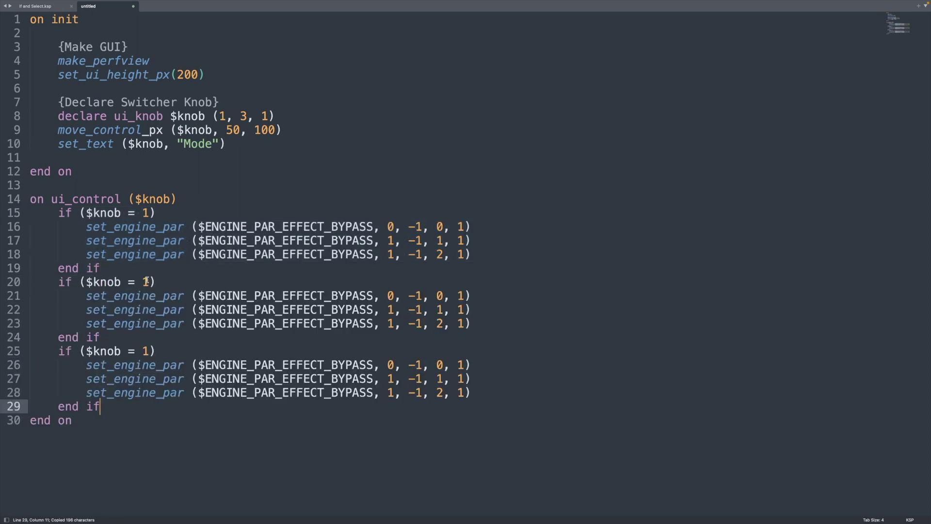
Make the copies knob 2 and 3 branches that leave slots 1 and 2 active
{"action": "double_click", "coordinate": [146, 282]}
{"action": "type", "text": "2"}
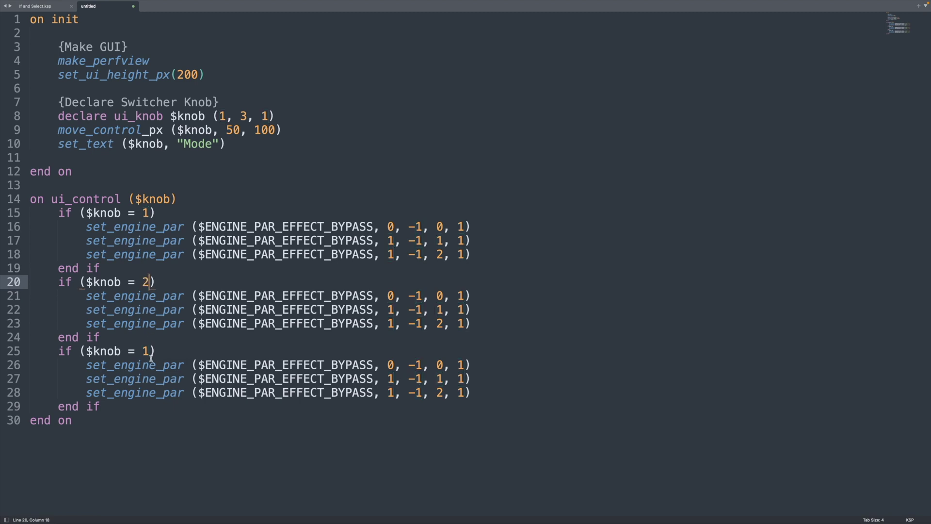
{"action": "double_click", "coordinate": [146, 351]}
{"action": "type", "text": "3"}
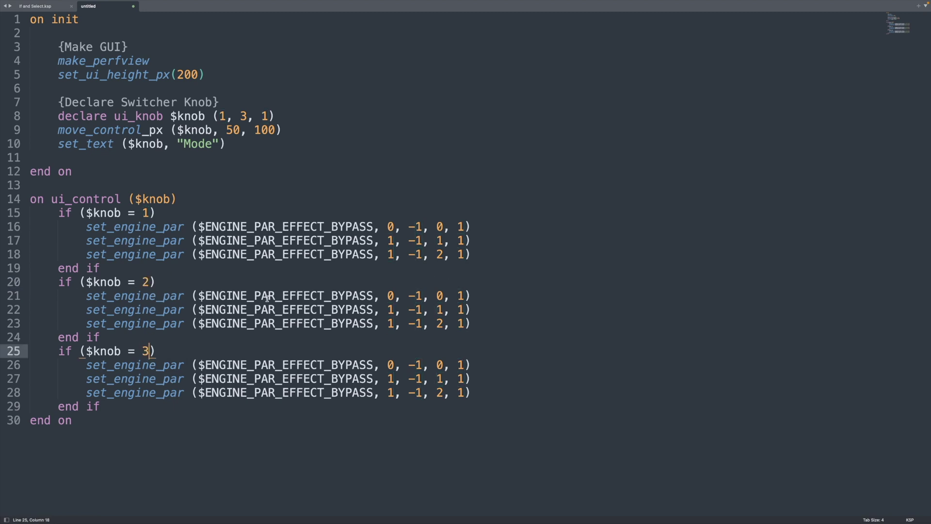
{"action": "double_click", "coordinate": [391, 296]}
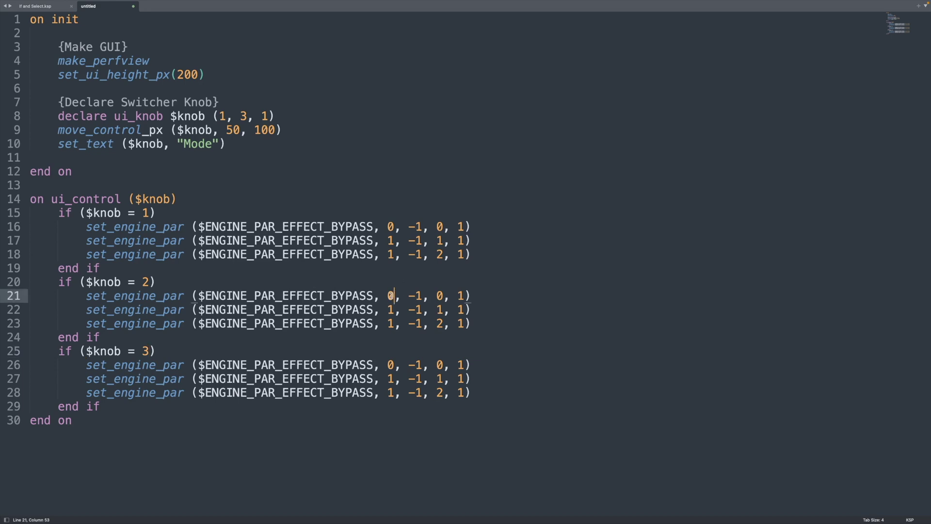
{"action": "type", "text": "1"}
{"action": "double_click", "coordinate": [391, 309]}
{"action": "type", "text": "0"}
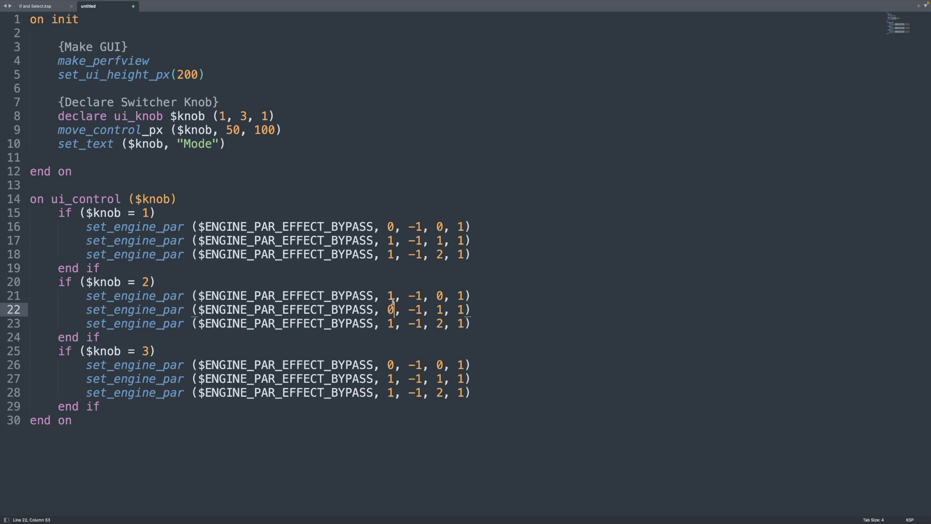
{"action": "double_click", "coordinate": [391, 364]}
{"action": "type", "text": "1"}
{"action": "double_click", "coordinate": [391, 393]}
{"action": "type", "text": "0"}
{"action": "left_click", "coordinate": [387, 401]}
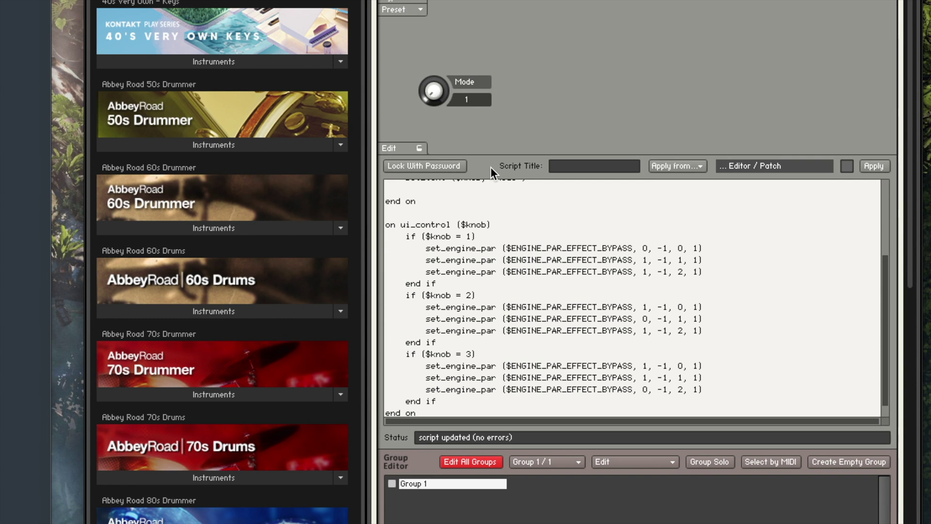
Turn Kontakt's Mode knob from 1 to 2, then to 3
{"action": "left_click_drag", "start_coordinate": [434, 91], "coordinate": [429, 35]}
{"action": "left_click_drag", "start_coordinate": [433, 58], "coordinate": [432, 37]}
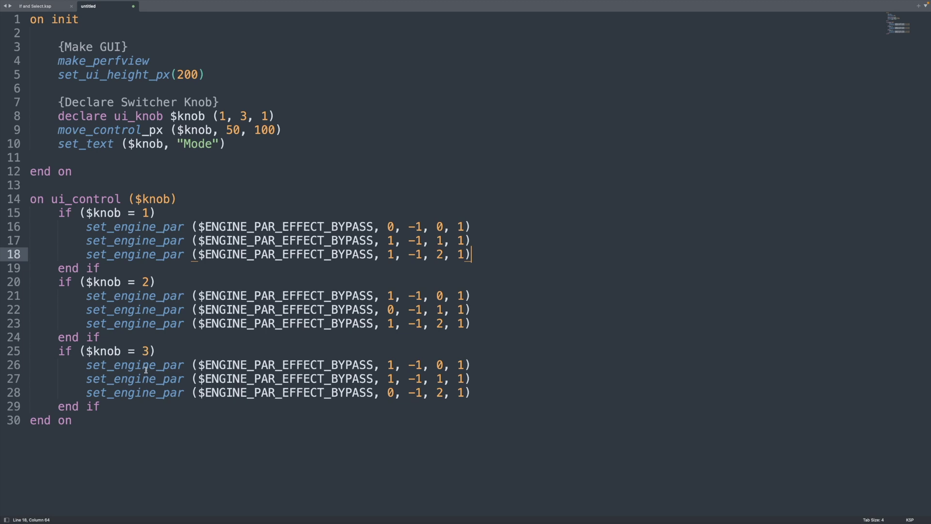
{"action": "left_click", "coordinate": [475, 394]}
{"action": "key", "text": "Return"}
{"action": "key", "text": "BackSpace"}
{"action": "type", "text": "else"}
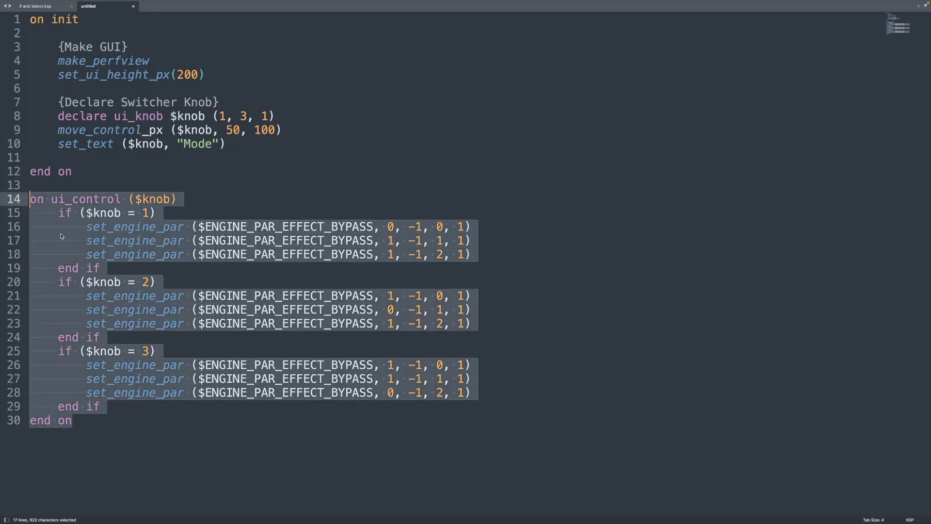
{"action": "type", "text": "{"}
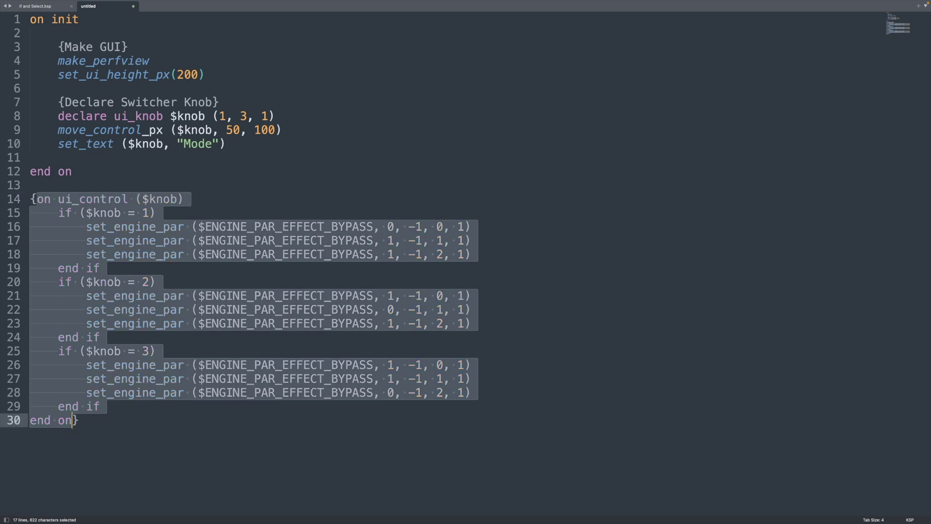
Check the braces on lines 14 and 30, then add blank lines below the closing brace
{"action": "left_click", "coordinate": [135, 447]}
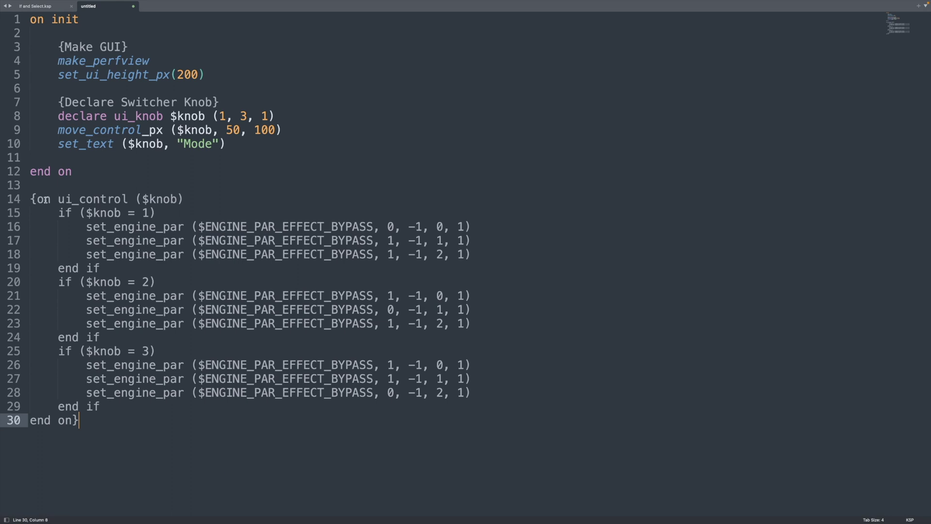
{"action": "left_click_drag", "start_coordinate": [37, 200], "coordinate": [29, 200]}
{"action": "left_click_drag", "start_coordinate": [78, 420], "coordinate": [74, 419]}
{"action": "key", "text": "Right"}
{"action": "key", "text": "Return"}
{"action": "key", "text": "Return"}
{"action": "key", "text": "Return"}
{"action": "key", "text": "Return"}
{"action": "key", "text": "Return"}
{"action": "key", "text": "Return"}
{"action": "key", "text": "Return"}
{"action": "key", "text": "Return"}
{"action": "key", "text": "Return"}
{"action": "key", "text": "Return"}
{"action": "key", "text": "Return"}
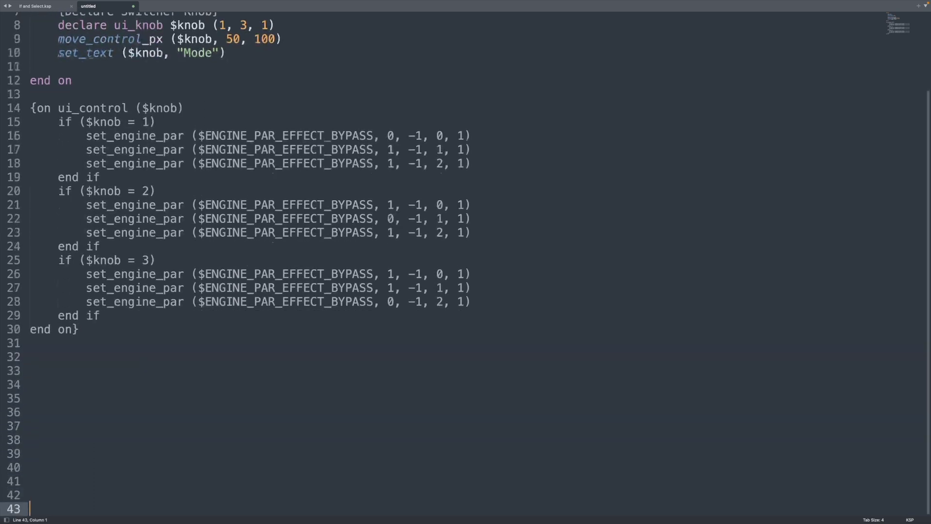
{"action": "key", "text": "Return"}
{"action": "key", "text": "Return"}
{"action": "key", "text": "Return"}
On line 32, write on ui_control ($knob) … end on containing select ($knob) … end select
{"action": "left_click", "coordinate": [55, 303]}
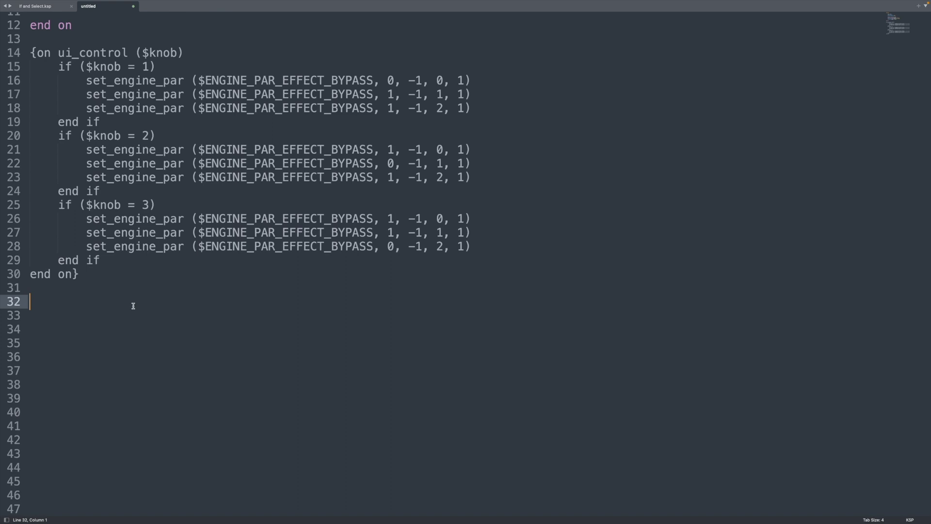
{"action": "type", "text": "on ui_control ($knob)"}
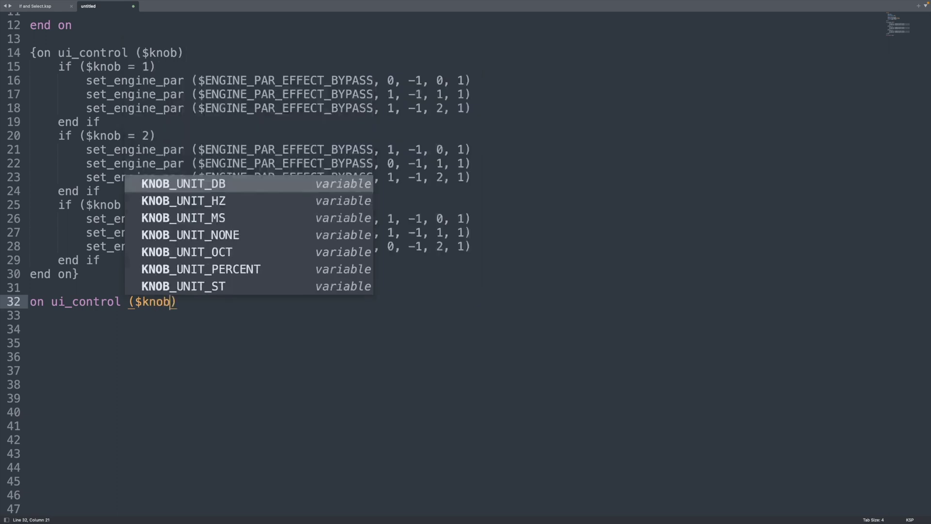
{"action": "key", "text": "Return"}
{"action": "key", "text": "Return"}
{"action": "key", "text": "Return"}
{"action": "key", "text": "Up"}
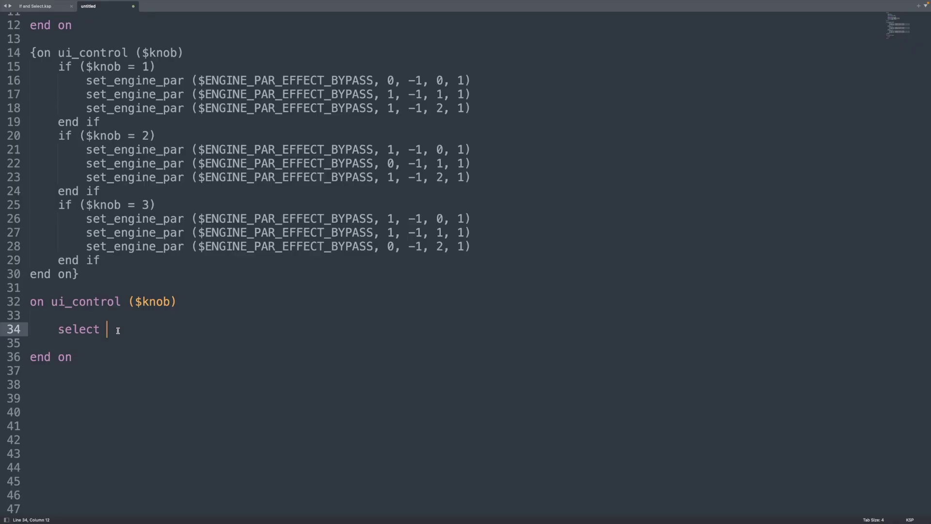
{"action": "type", "text": "("}
{"action": "type", "text": "$knob"}
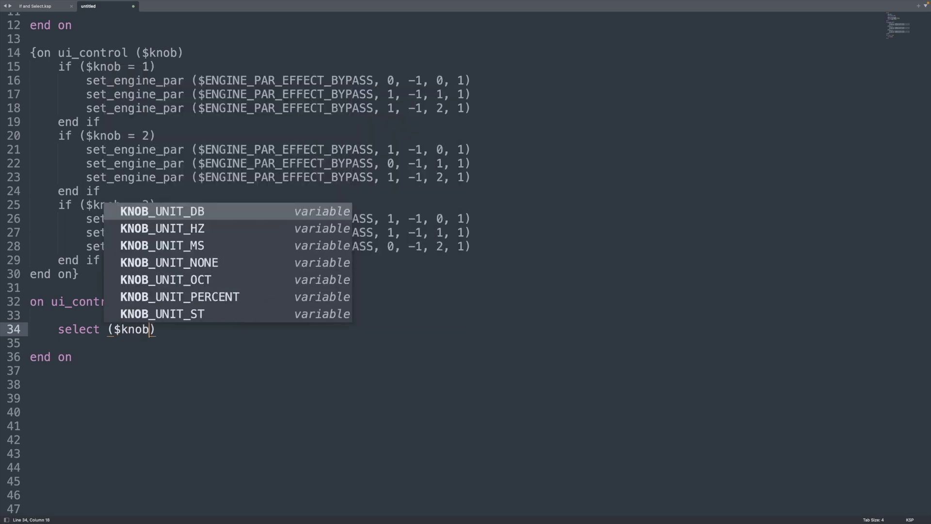
{"action": "type", "text": ")"}
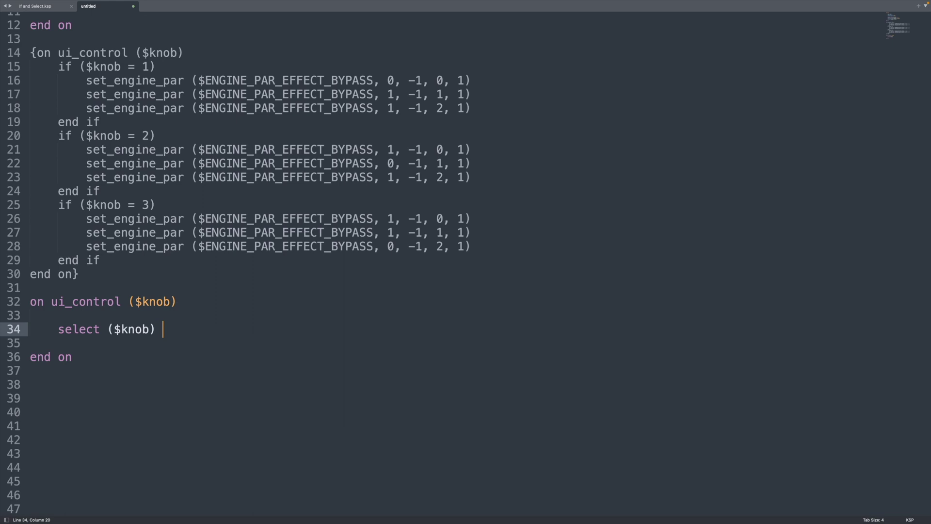
{"action": "key", "text": "Return"}
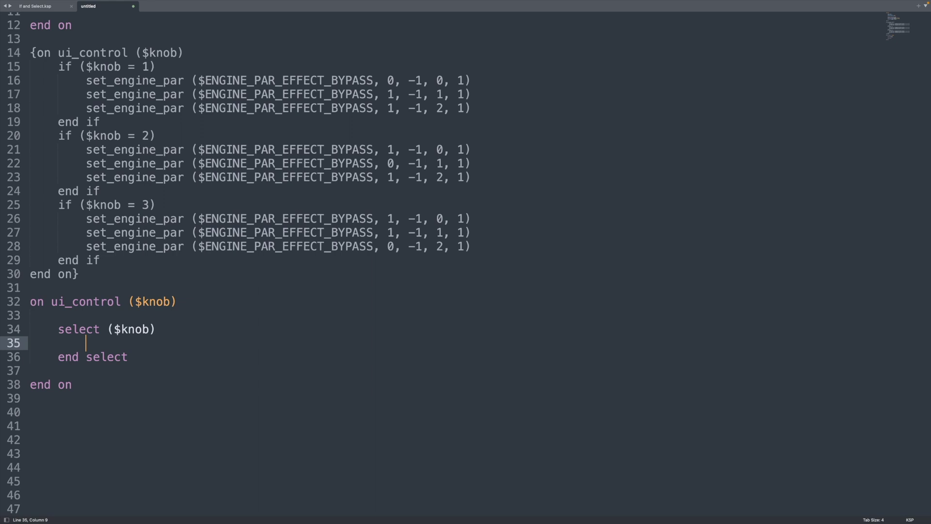
{"action": "type", "text": "case "}
{"action": "type", "text": "1"}
Add case 1, case 2 and case 3 lines, with a blank line under case 1
{"action": "key", "text": "Return"}
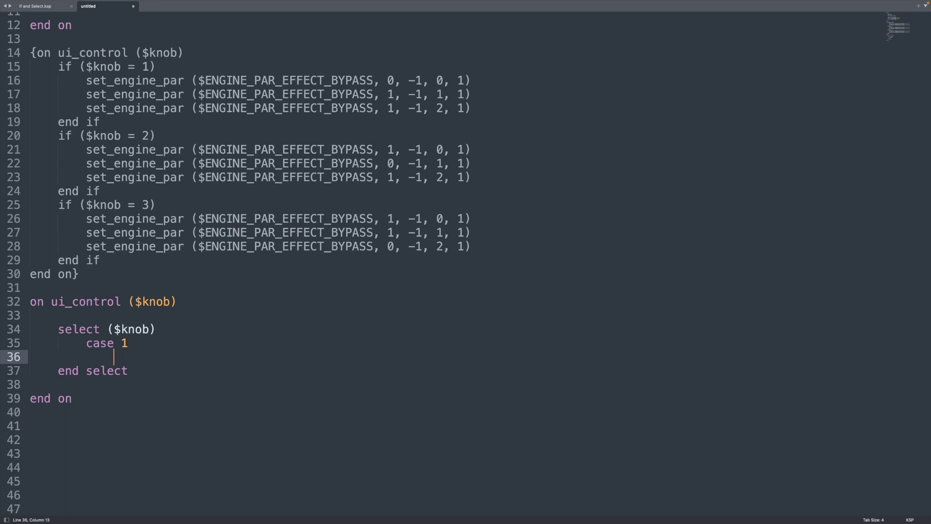
{"action": "type", "text": "case 2"}
{"action": "key", "text": "Return"}
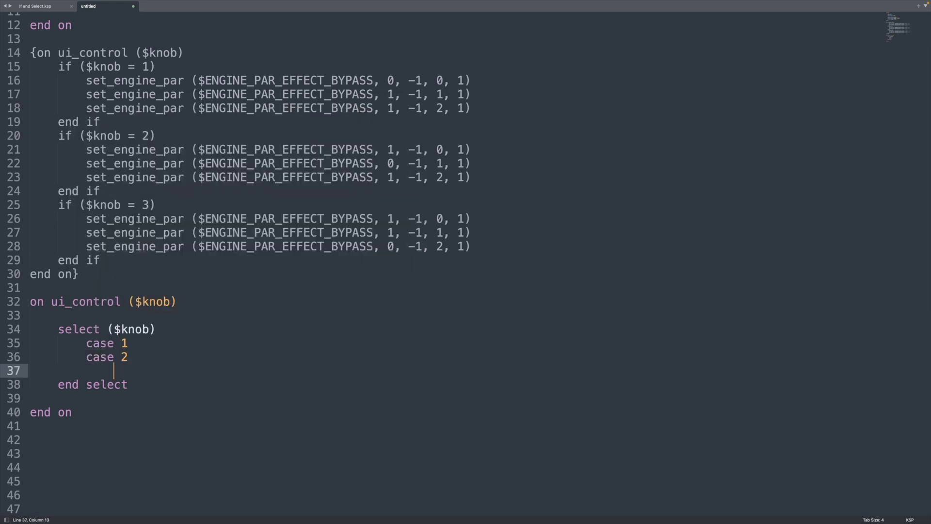
{"action": "type", "text": "case 3"}
{"action": "key", "text": "Up"}
{"action": "key", "text": "Up"}
{"action": "key", "text": "Return"}
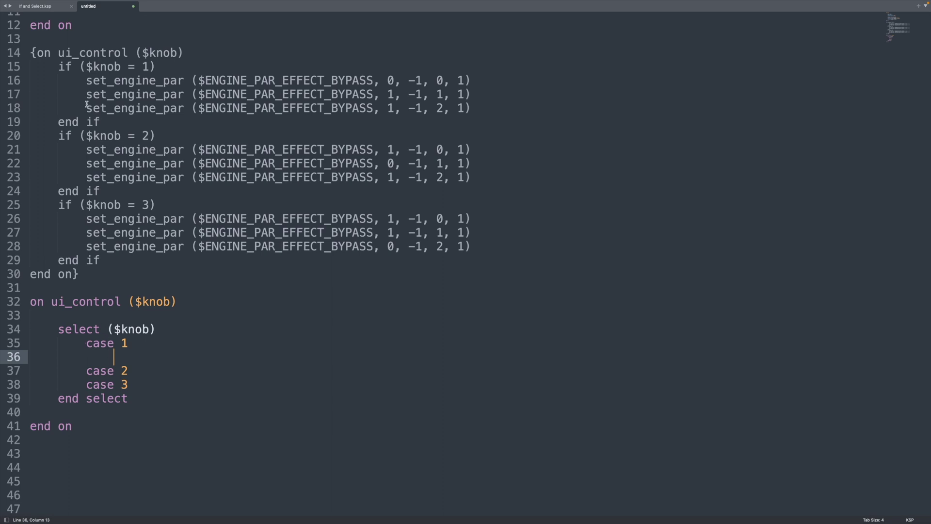
Copy bypass lines 16–18 under case 1, then select the select ($knob) line
{"action": "left_click_drag", "start_coordinate": [85, 80], "coordinate": [469, 107]}
{"action": "key", "text": "ctrl+c"}
{"action": "left_click", "coordinate": [353, 357]}
{"action": "key", "text": "ctrl+v"}
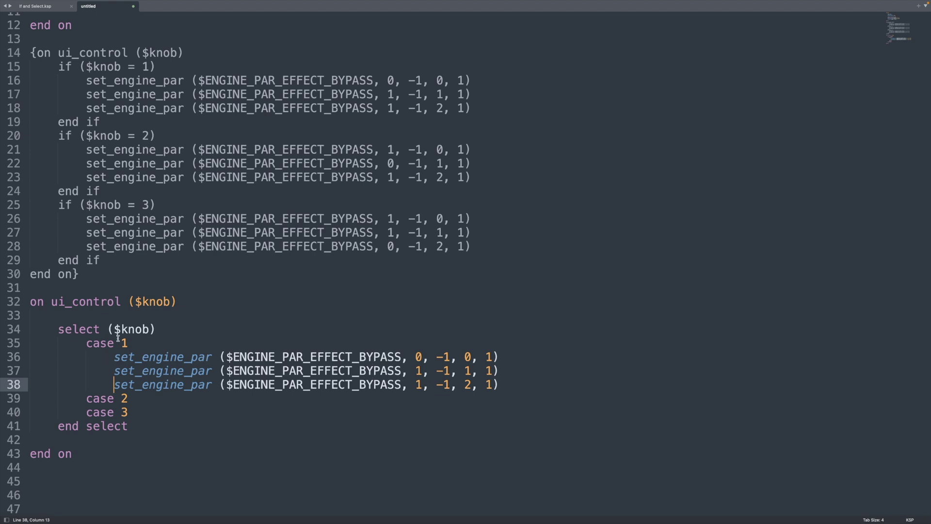
{"action": "double_click", "coordinate": [101, 329]}
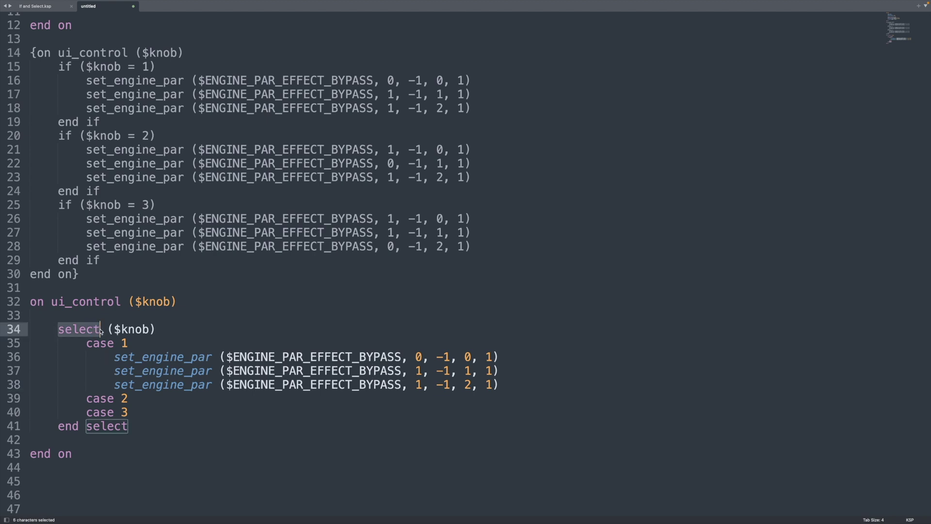
{"action": "mouse_move", "coordinate": [113, 329]}
{"action": "left_mouse_down"}
{"action": "mouse_move", "coordinate": [158, 329]}
{"action": "mouse_move", "coordinate": [129, 343]}
{"action": "mouse_move", "coordinate": [502, 385]}
{"action": "left_mouse_up"}
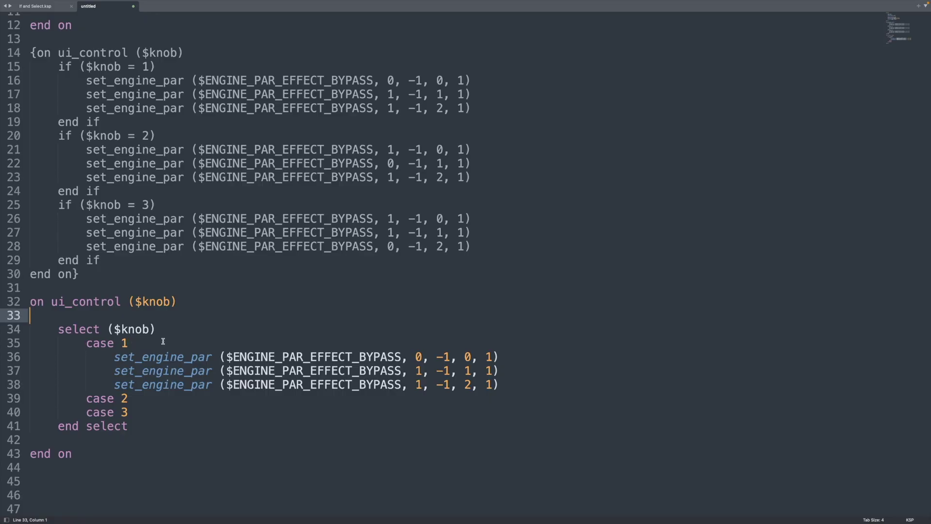
{"action": "left_click", "coordinate": [154, 344]}
{"action": "type", "text": "to 2"}
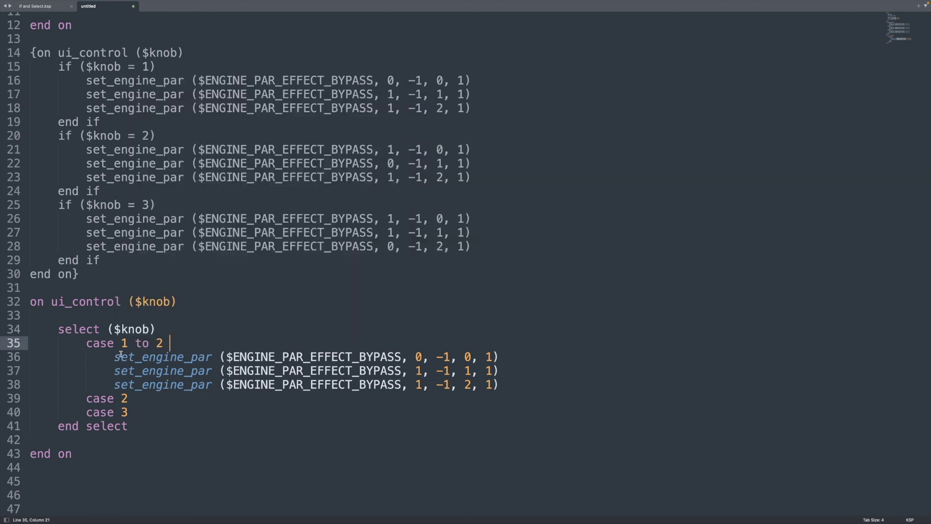
{"action": "left_click_drag", "start_coordinate": [114, 357], "coordinate": [458, 394]}
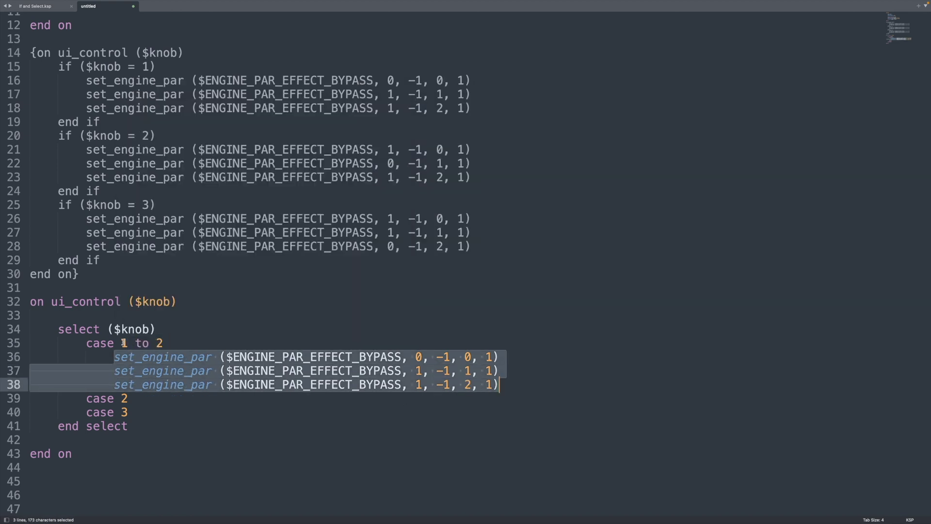
{"action": "left_click", "coordinate": [169, 342]}
{"action": "type", "text": "3"}
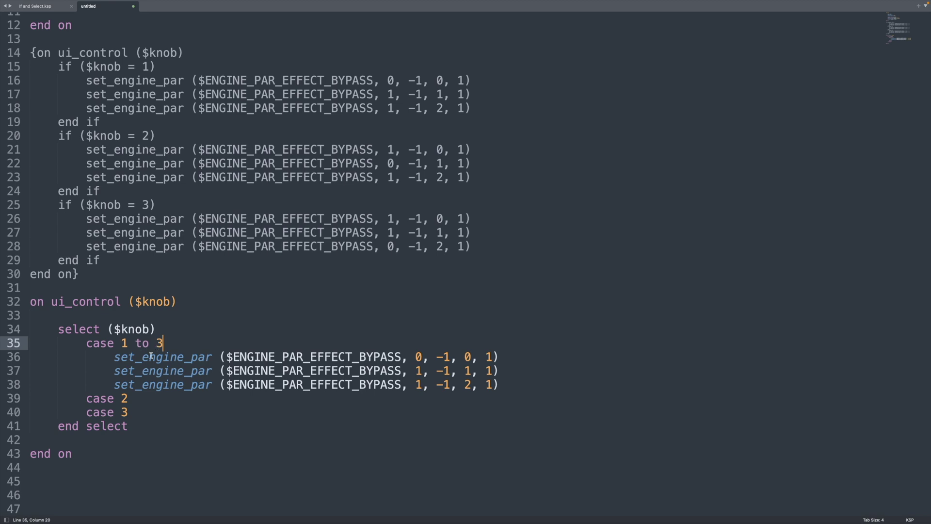
{"action": "left_click_drag", "start_coordinate": [114, 356], "coordinate": [515, 383]}
{"action": "left_click_drag", "start_coordinate": [182, 342], "coordinate": [124, 343]}
{"action": "key", "text": "BackSpace"}
{"action": "left_click", "coordinate": [157, 357]}
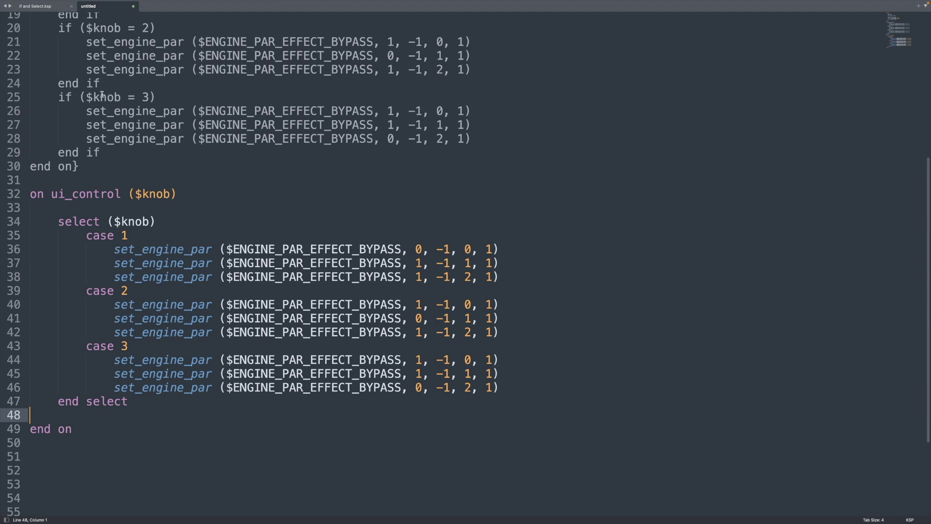
Select the entire select-based KSP script for copying into Kontakt
{"action": "key", "text": "ctrl+a"}
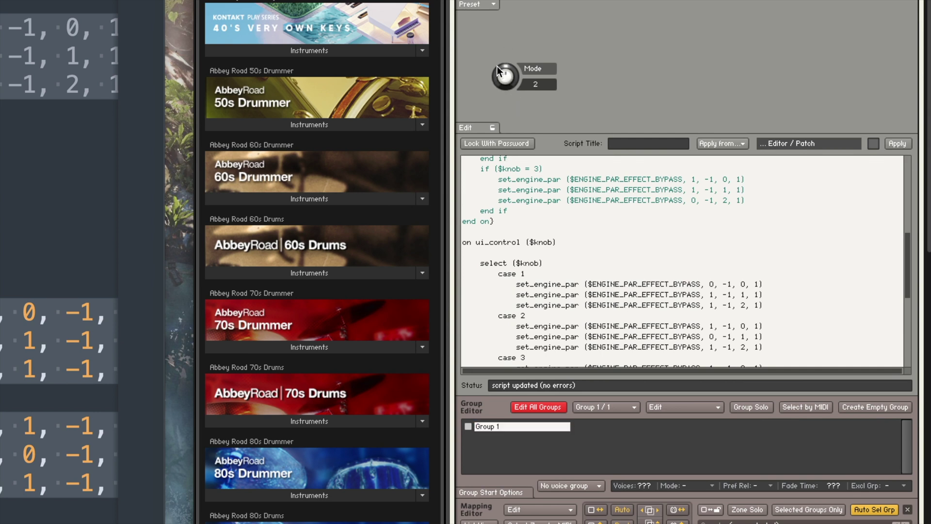
Drag Kontakt's Mode knob up to 3 to test the select-based bypass switching
{"action": "left_click_drag", "start_coordinate": [518, 78], "coordinate": [510, 29]}
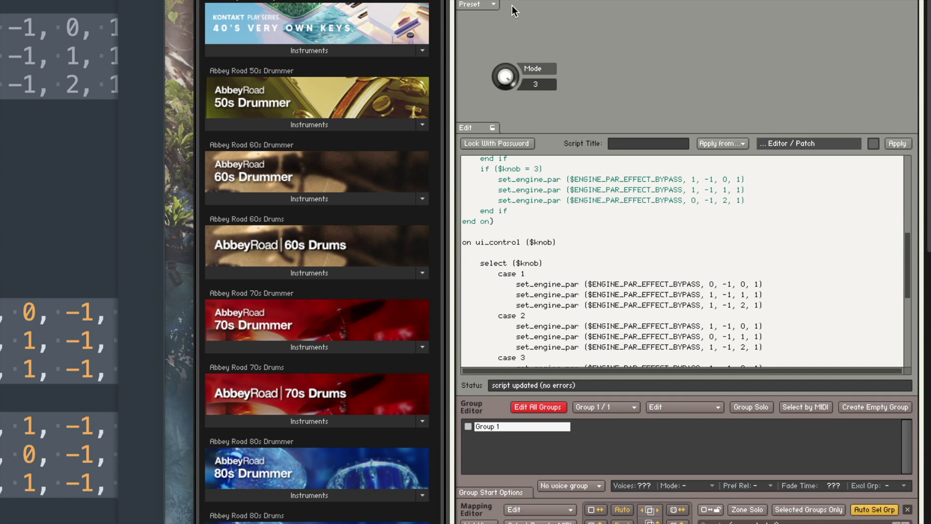